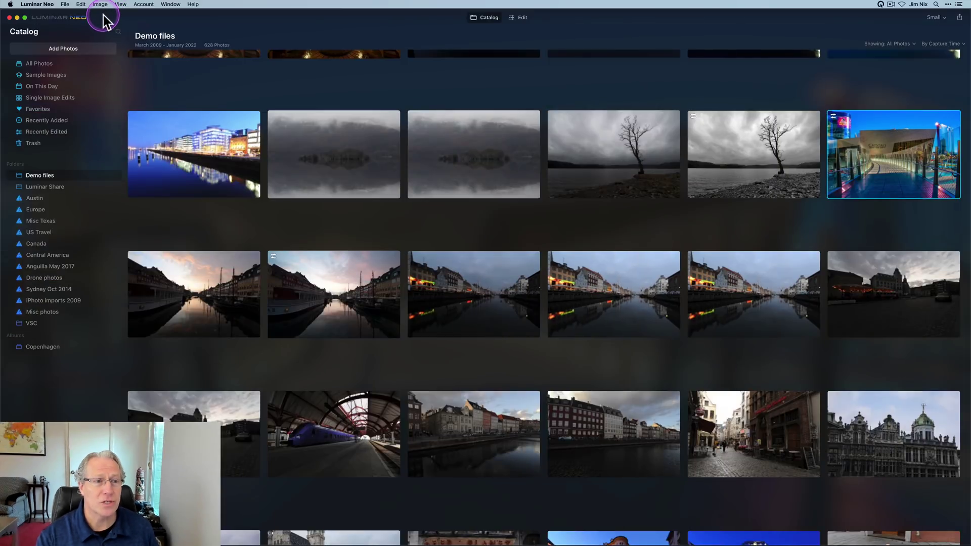
Step: Check for software updates and dismiss the up-to-date notice
left_click(49, 5)
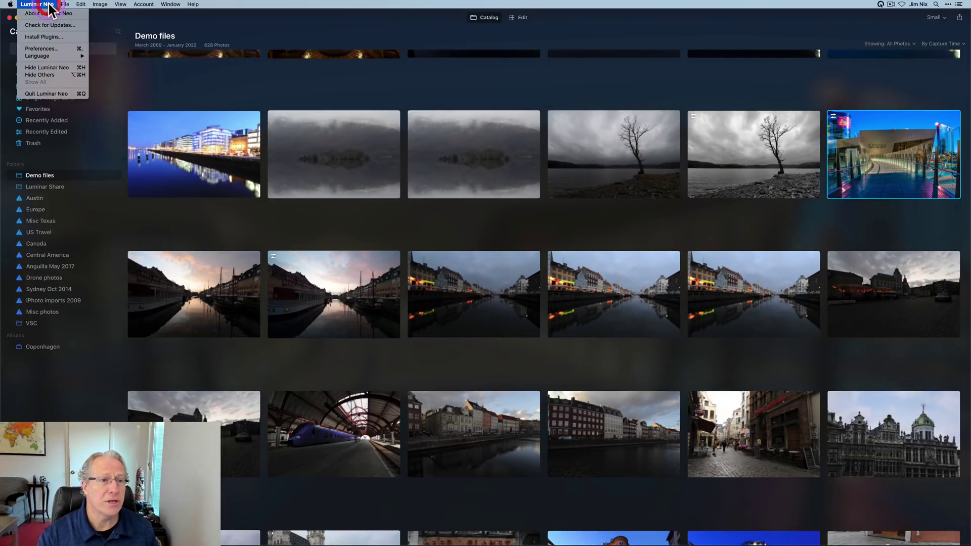
left_click(48, 22)
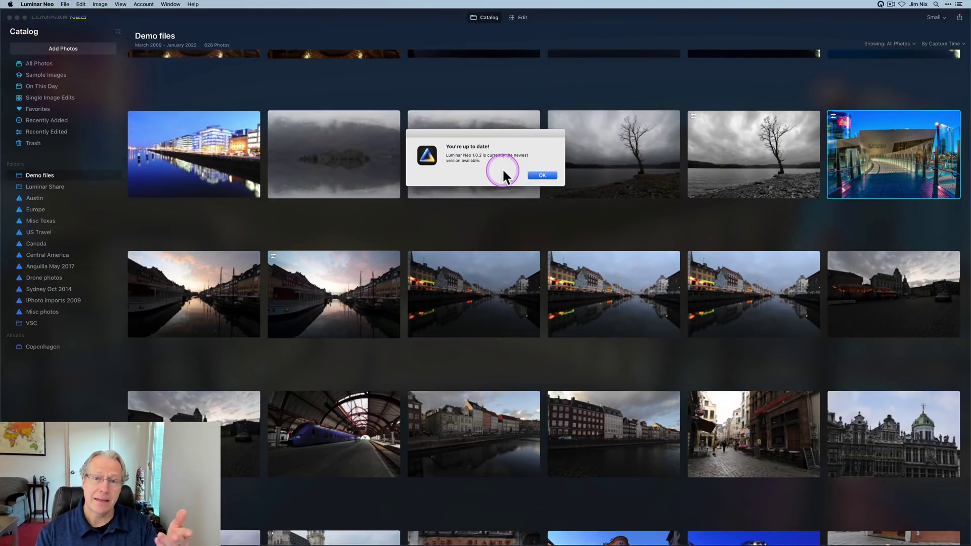
left_click(503, 170)
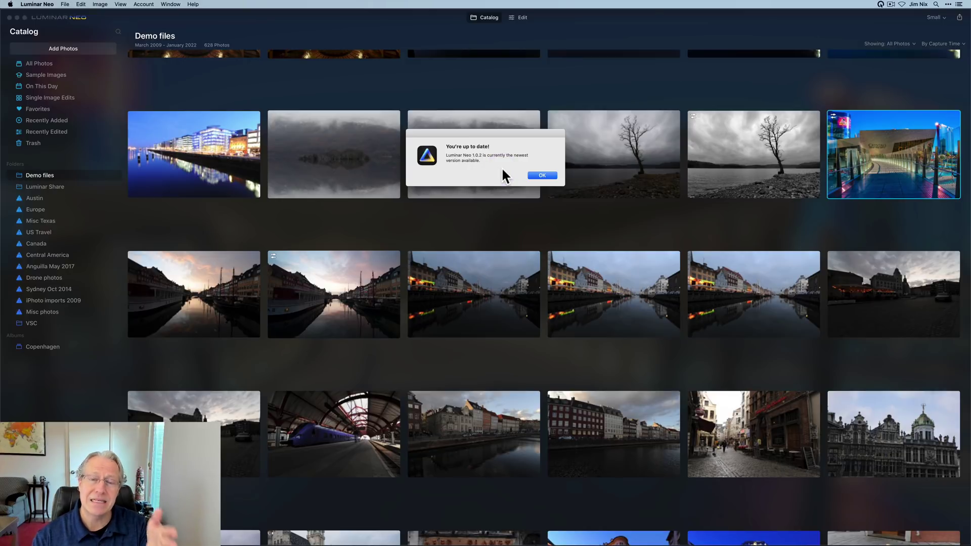
left_click(548, 176)
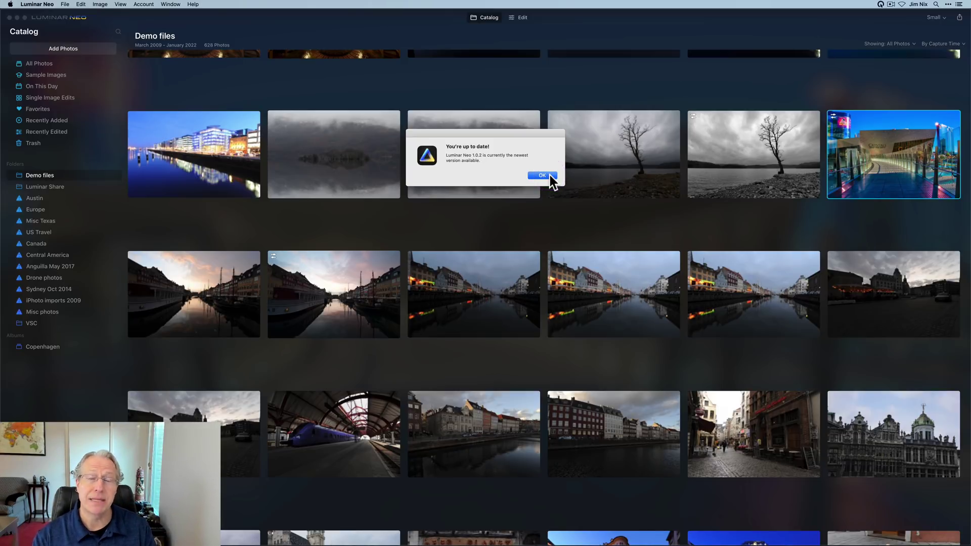
left_click(549, 176)
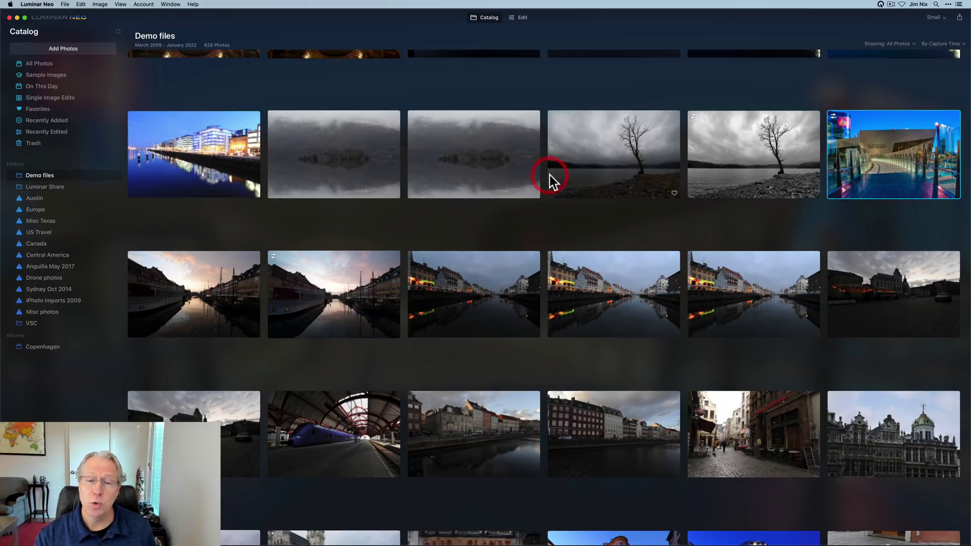
Step: Open the canal photo in the editor and lift Develop Shadows to 17
left_click(452, 292)
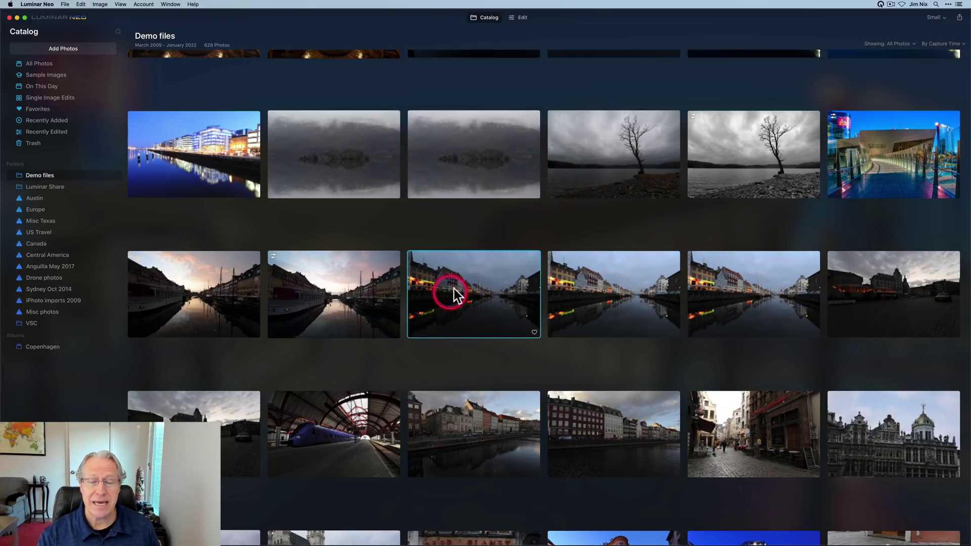
left_click(518, 18)
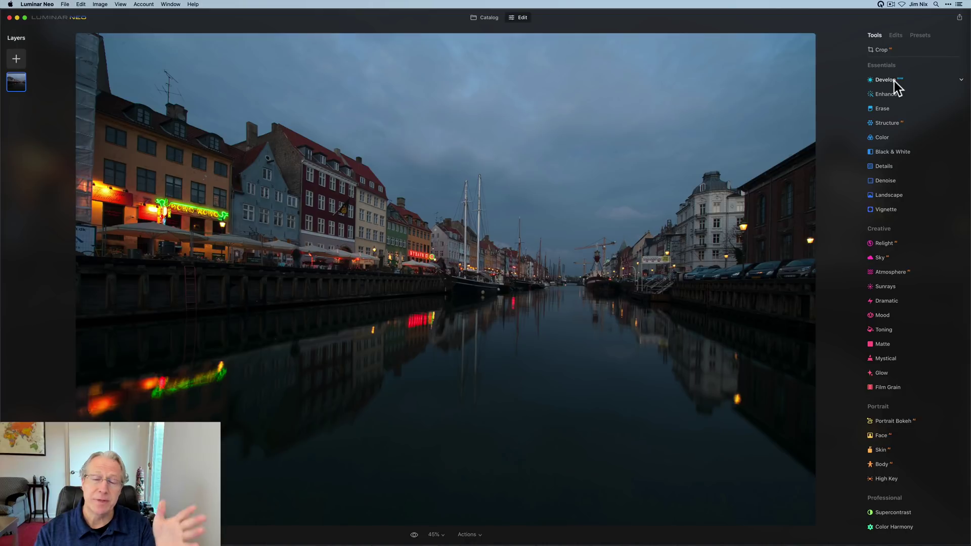
left_click(893, 80)
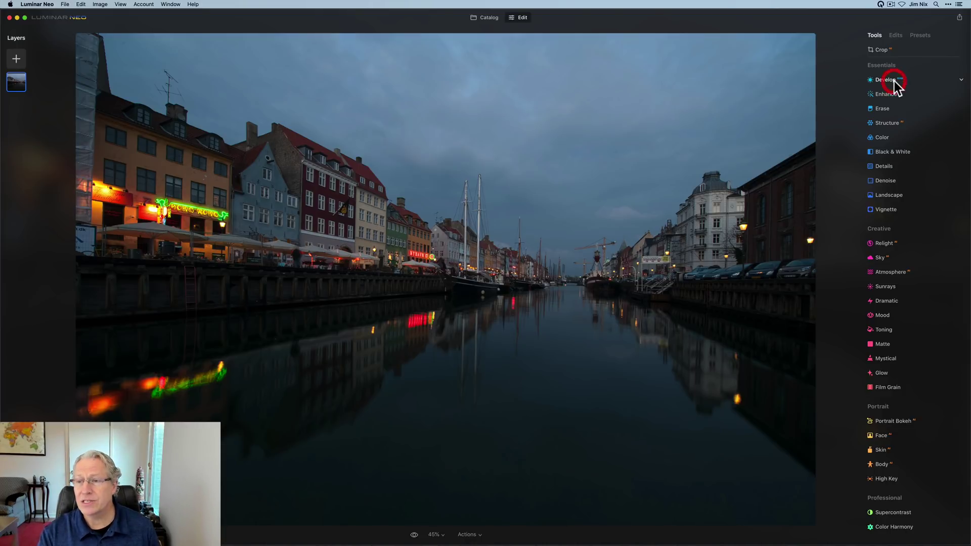
left_click_drag(912, 179, 921, 213)
Step: Raise the Enhance Accent slider to 64
left_click(886, 395)
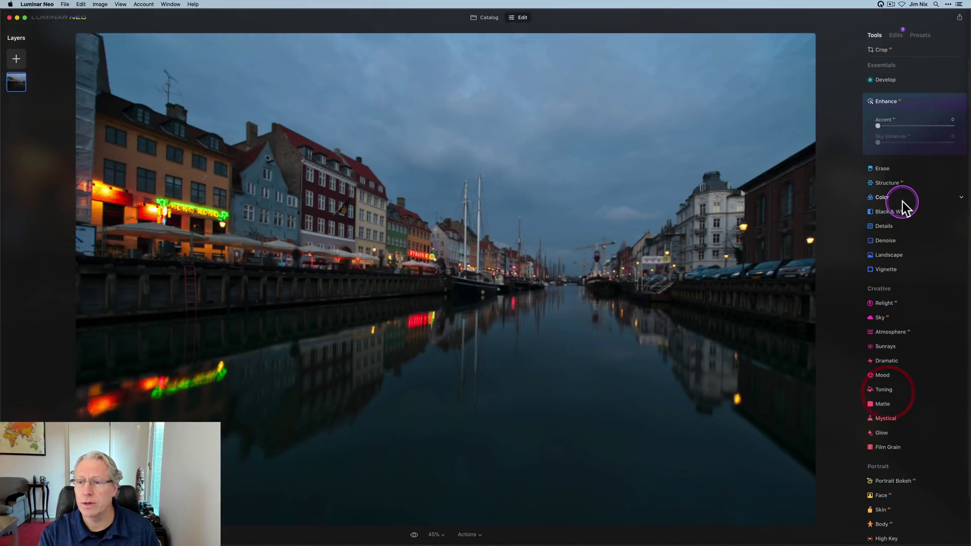
left_click_drag(878, 125, 914, 126)
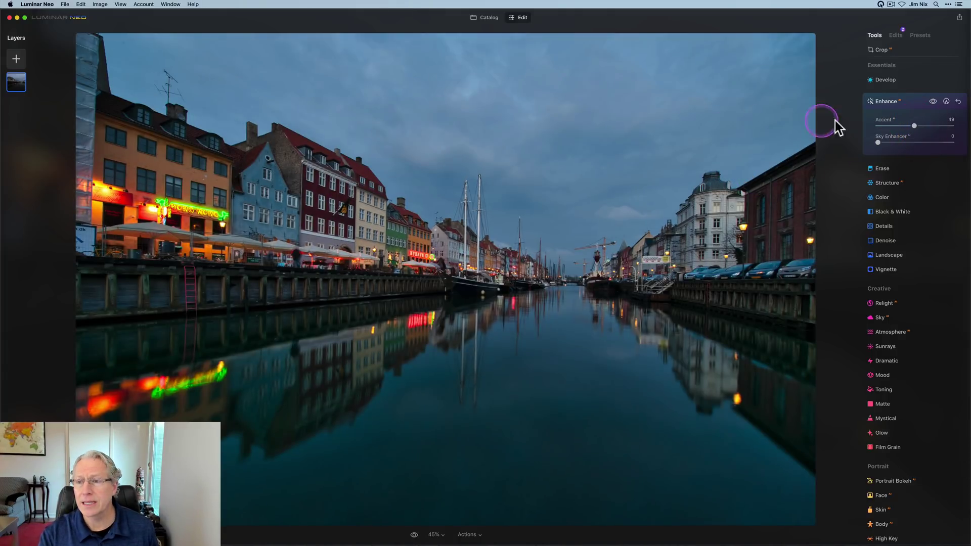
left_click_drag(916, 126, 926, 127)
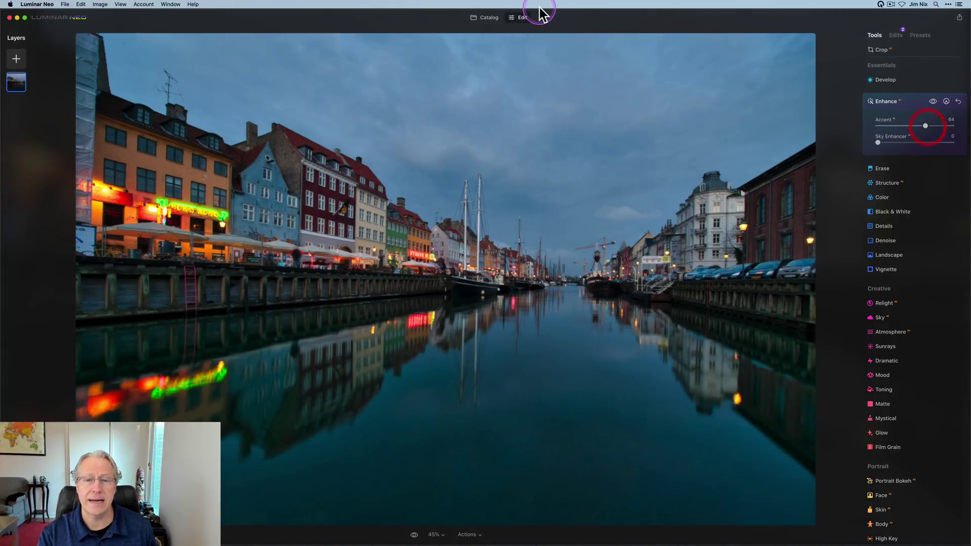
Step: Add the adjacent canal thumbnail to the selection and apply Image > Adjustments > Sync Adjustments
left_click(489, 18)
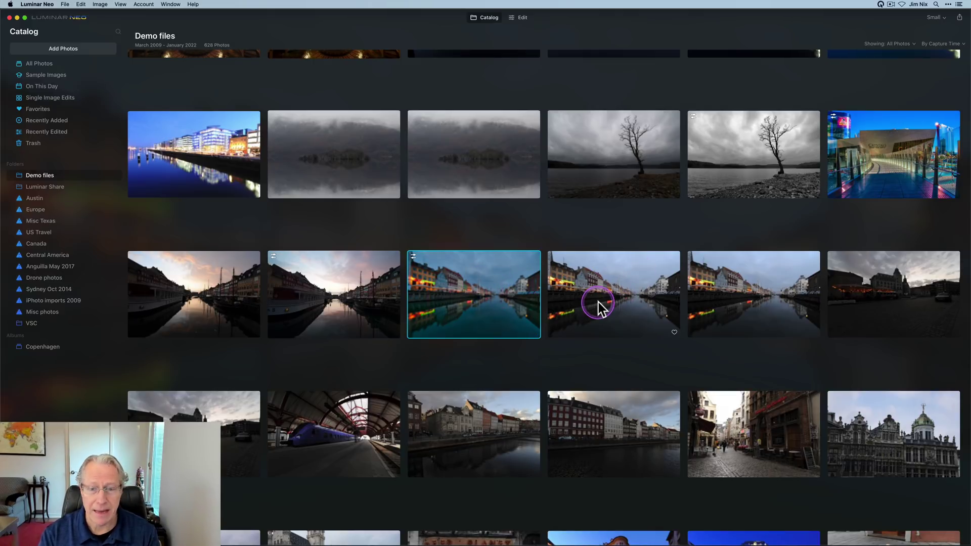
left_click(612, 306, "super")
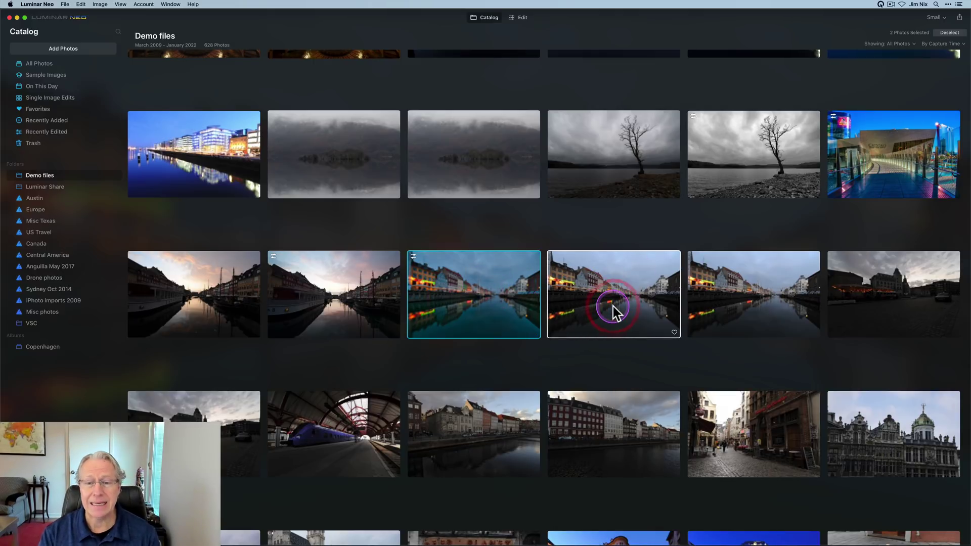
left_click(99, 4)
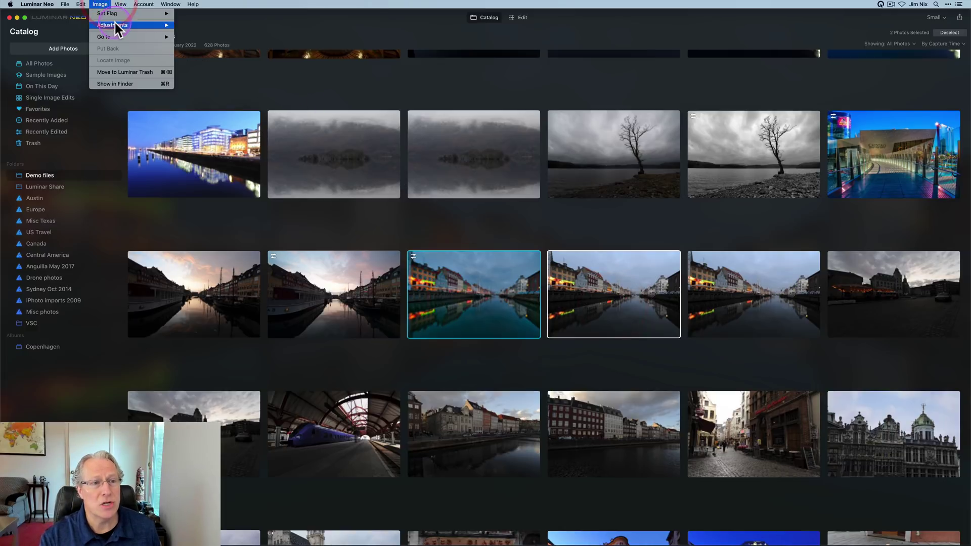
mouse_move(116, 25)
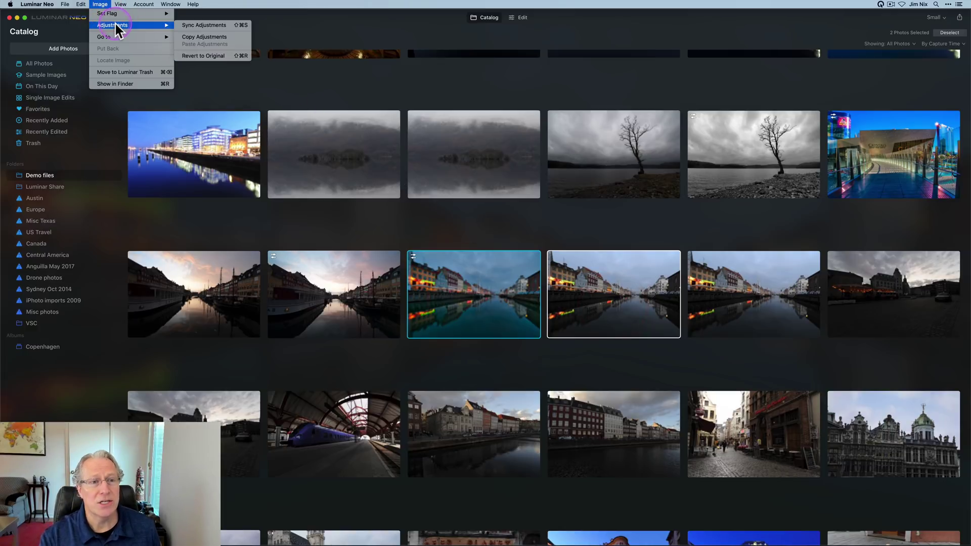
left_click(199, 28)
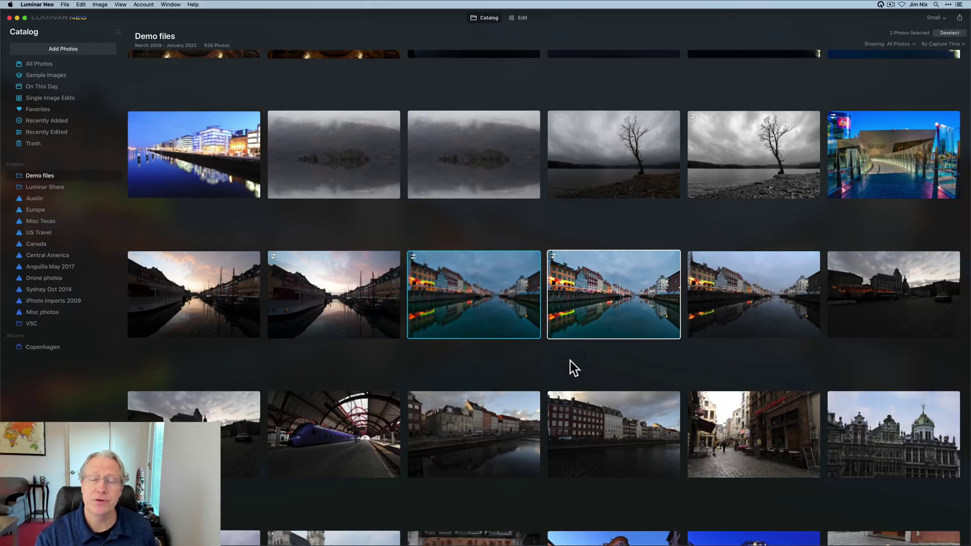
scroll(569, 361, "down", 1)
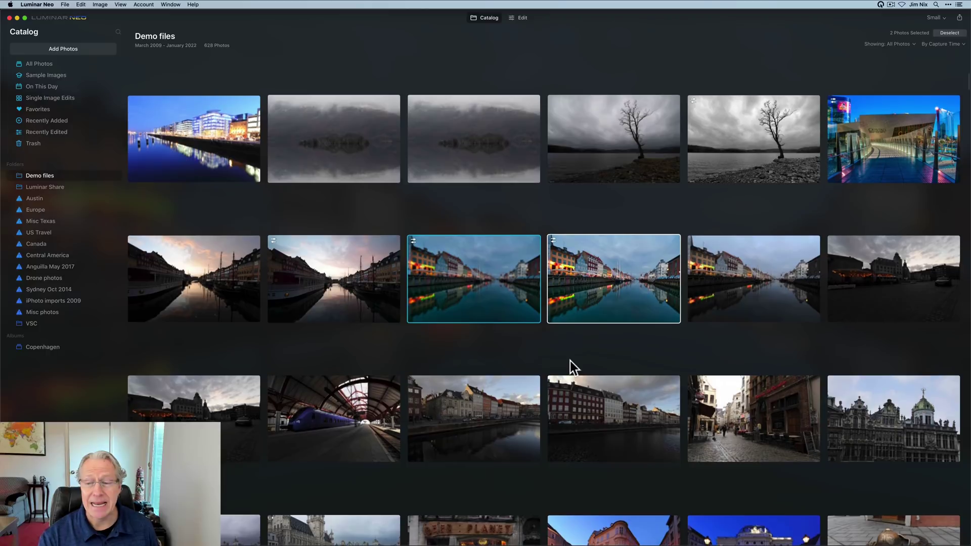
Step: Open the cobbled alley photo and set Transform Vertical -11, Horizontal -2, Aspect 0
left_click(750, 400)
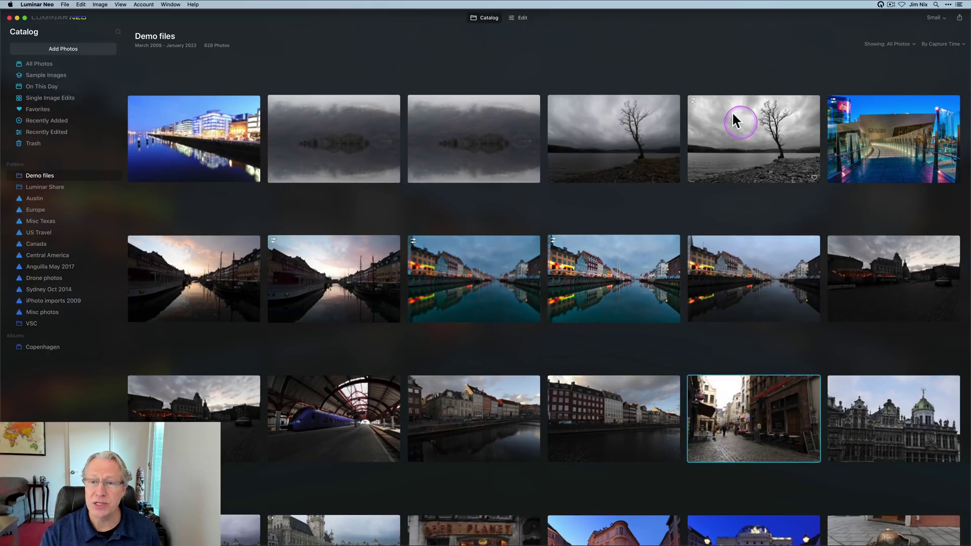
left_click(522, 19)
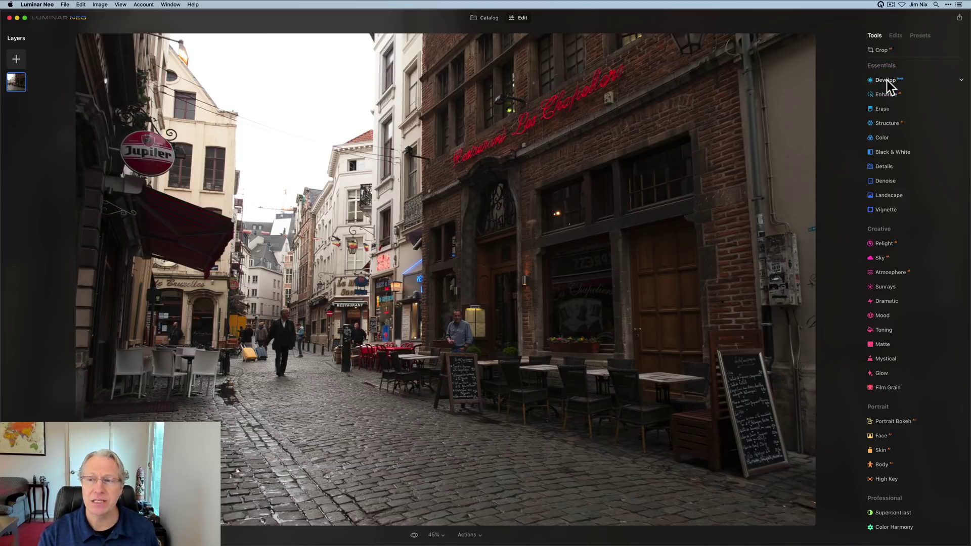
left_click(886, 80)
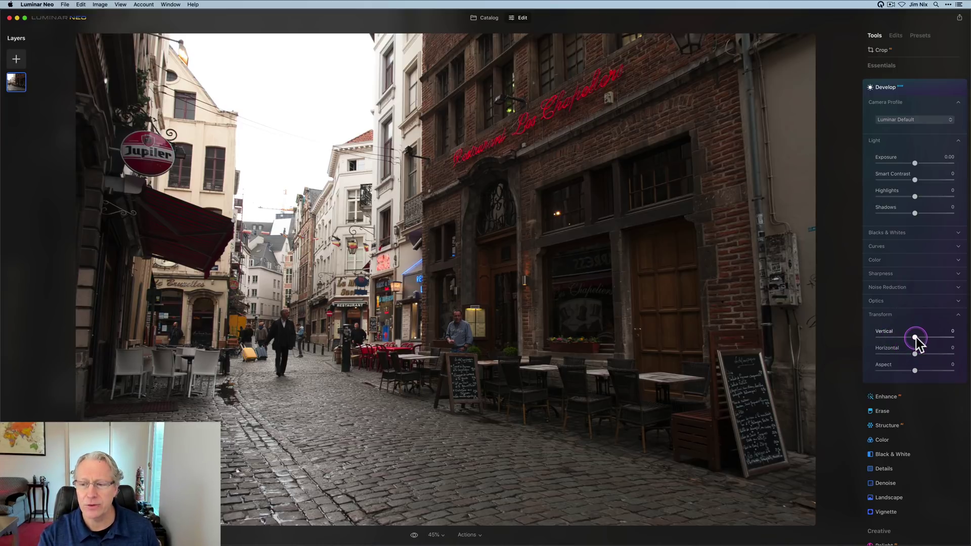
left_click_drag(915, 338, 911, 338)
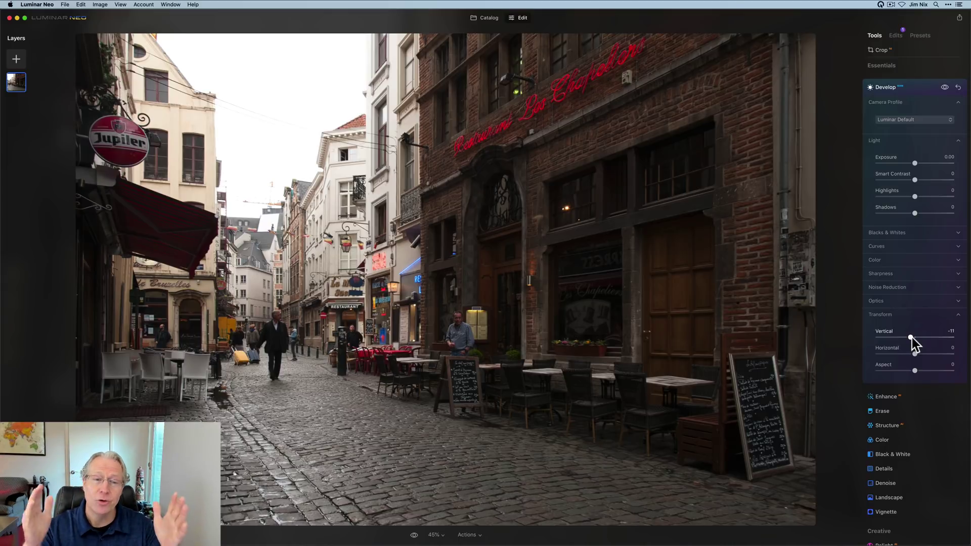
left_click(914, 354)
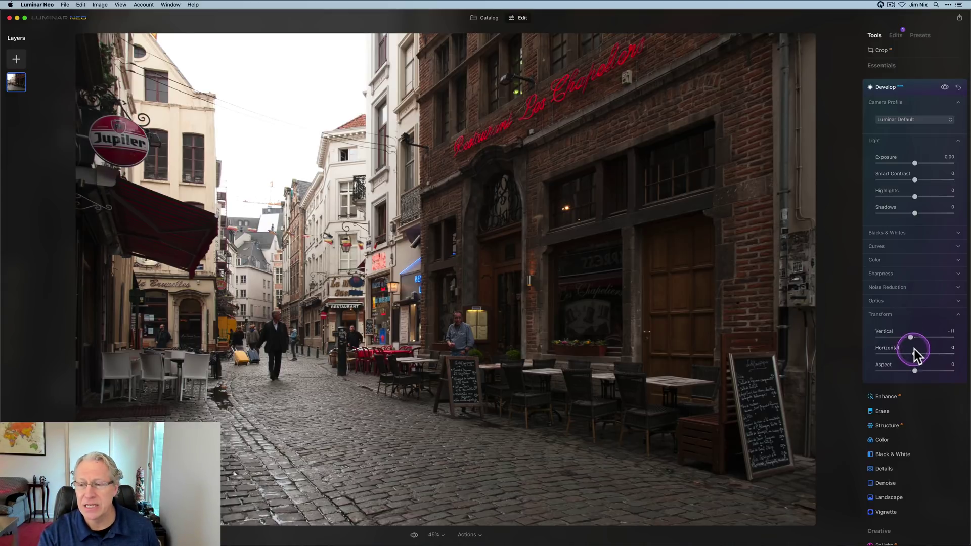
mouse_move(914, 354)
left_mouse_down()
mouse_move(921, 369)
mouse_move(907, 371)
left_mouse_up()
left_click(912, 371)
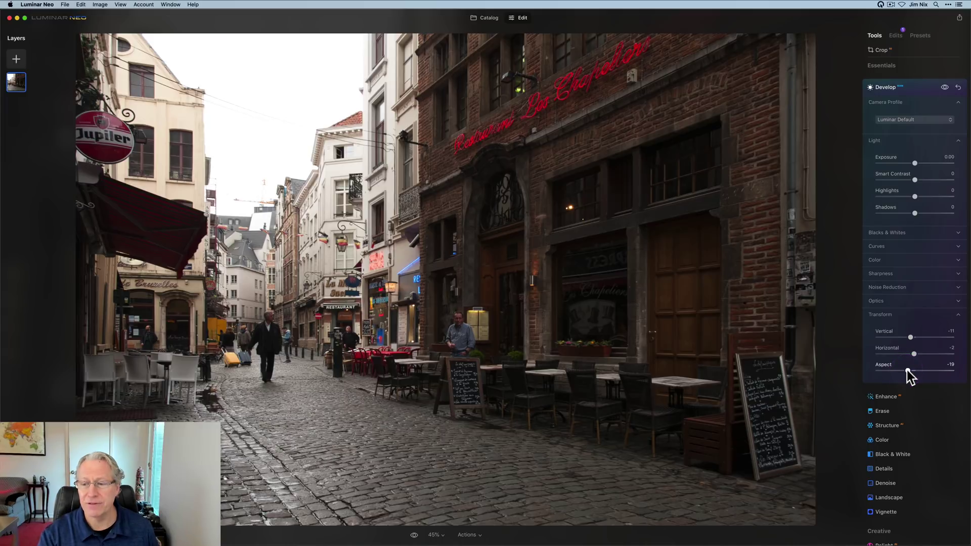
double_click(907, 372)
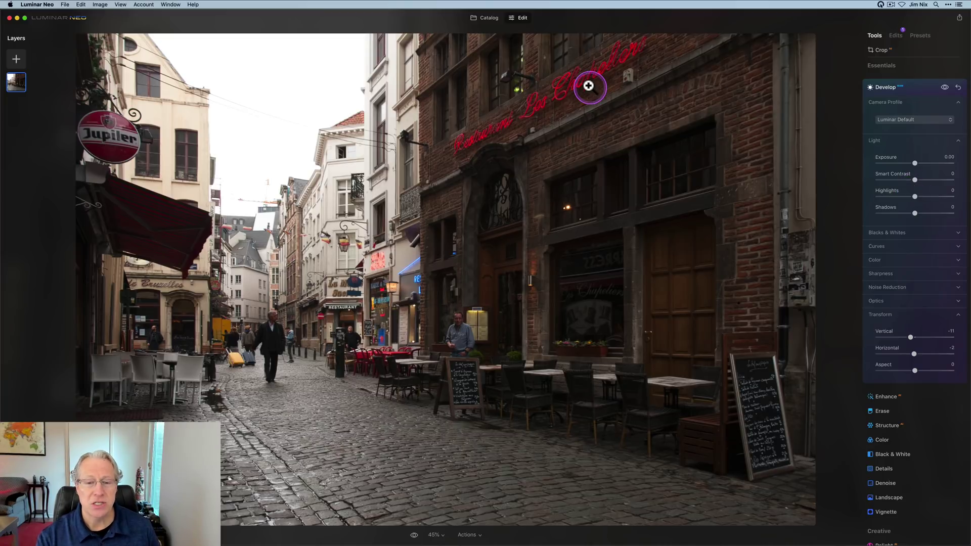
Step: Open the Nyhavn canal photo and add the cutout portrait as an image layer at 100 opacity
left_click(475, 18)
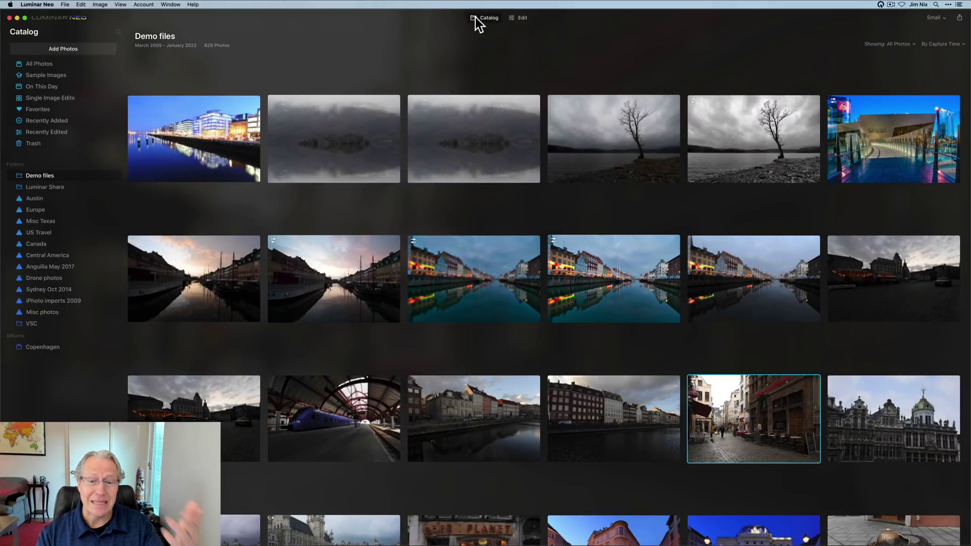
left_click(589, 272)
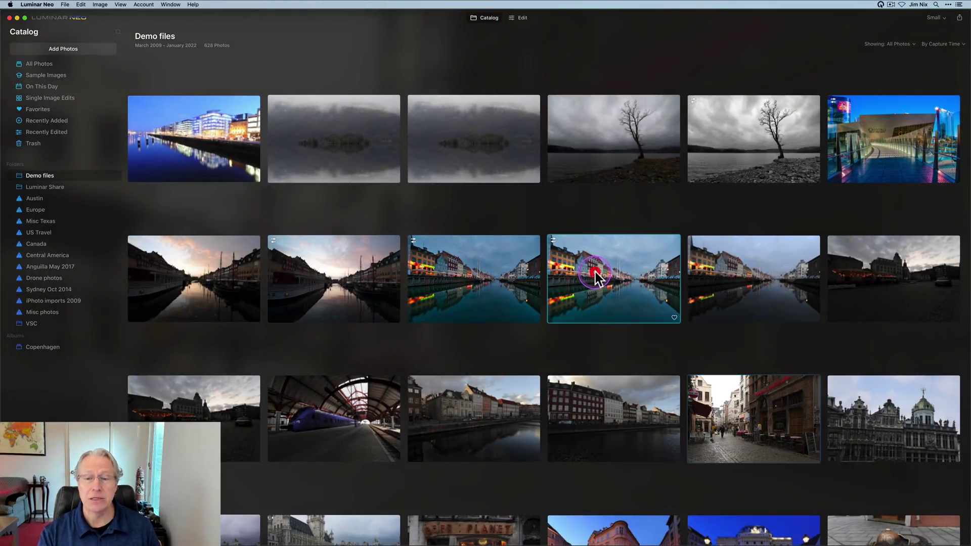
left_click(520, 19)
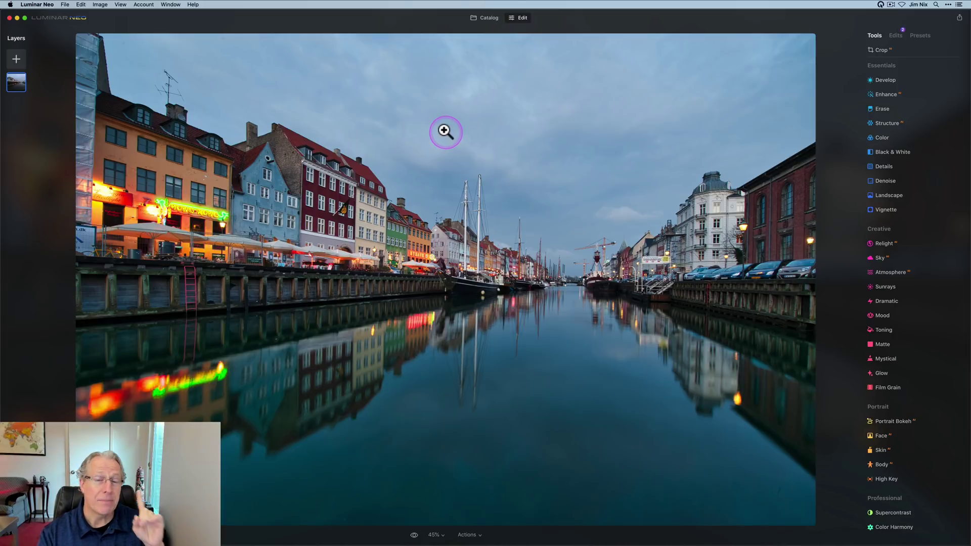
left_click(16, 59)
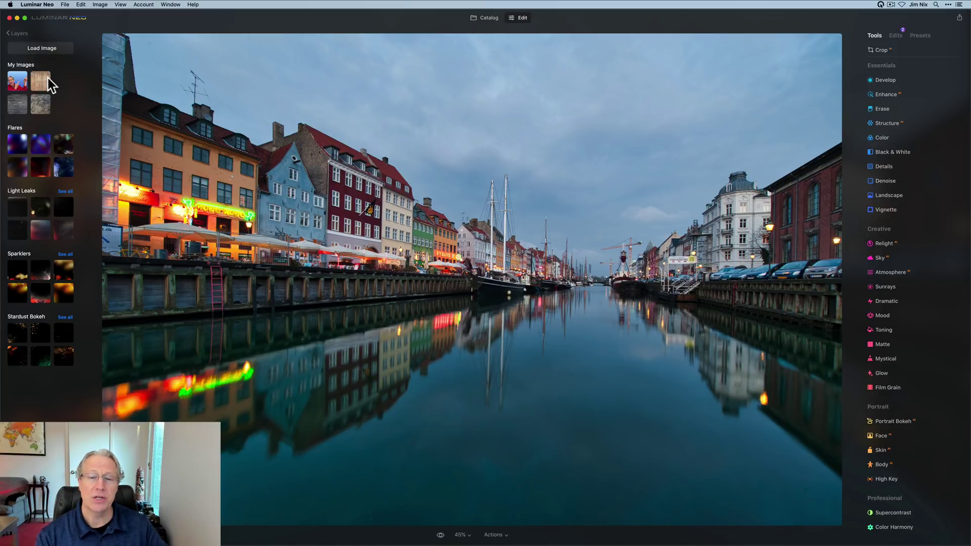
left_click(16, 85)
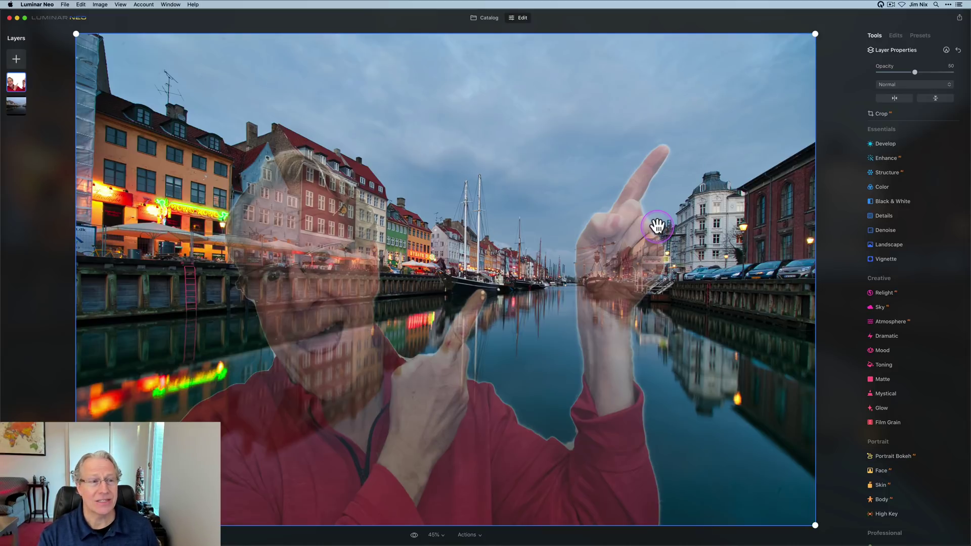
left_click_drag(915, 71, 955, 72)
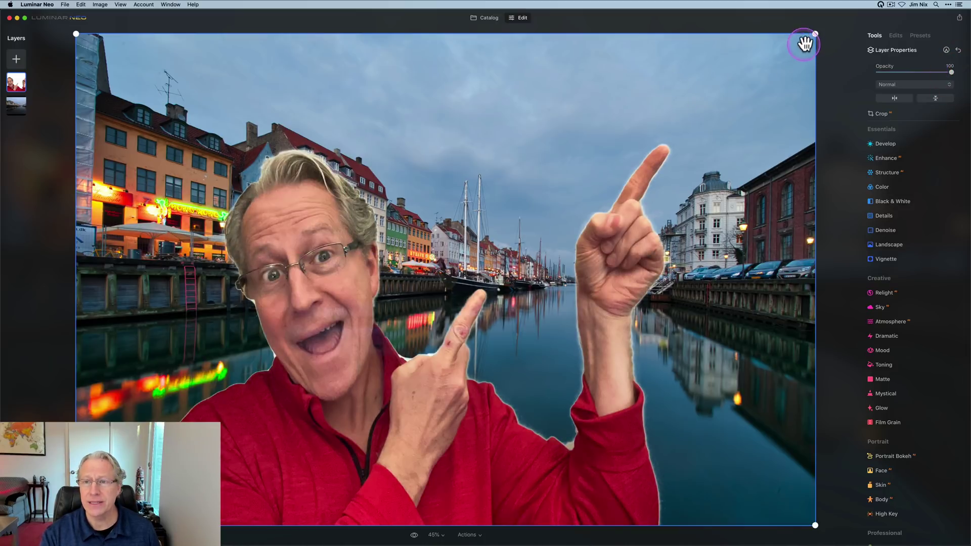
Step: Shrink the portrait and place it over the lower-left water, testing a horizontal flip
left_click_drag(807, 36, 401, 371)
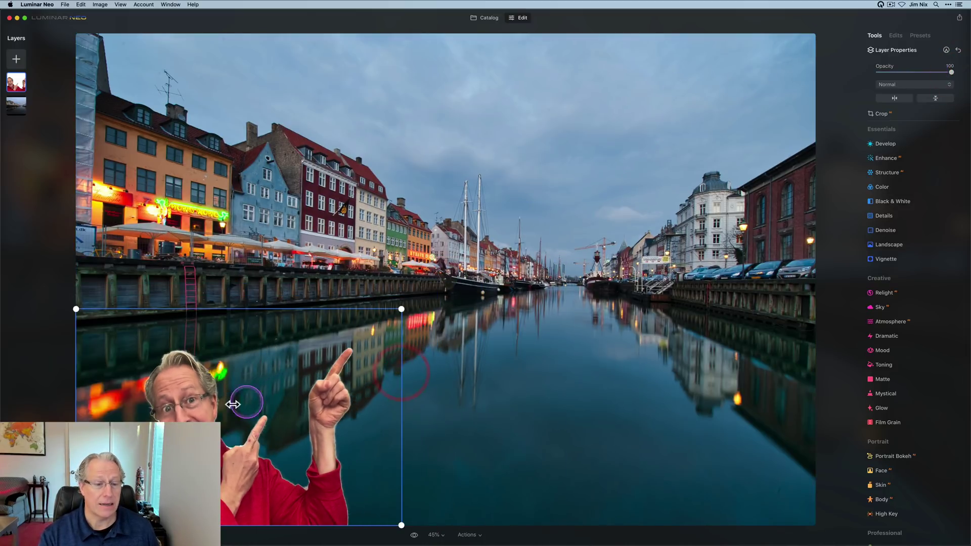
left_click_drag(233, 405, 261, 331)
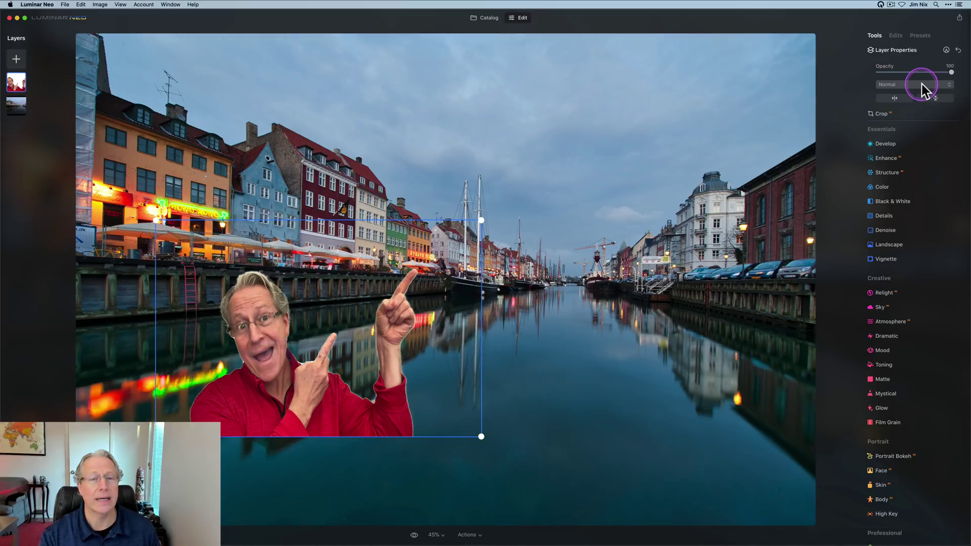
left_click(899, 99)
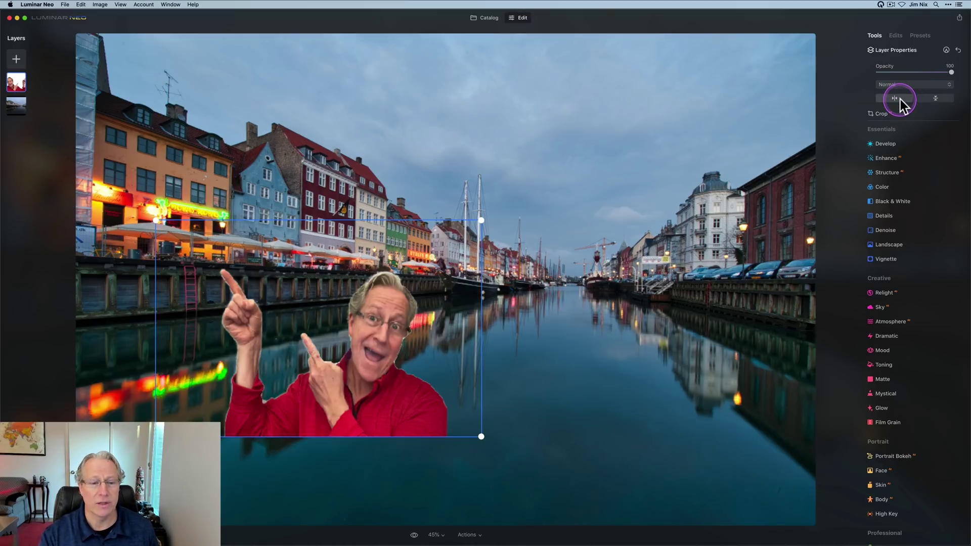
left_click(899, 99)
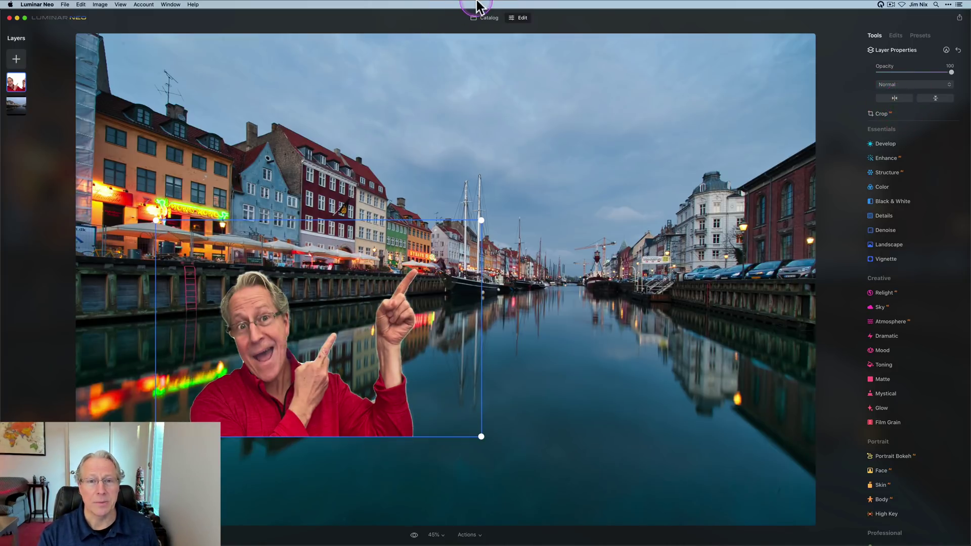
Step: Scroll through the Demo files catalog grid to find the canal composite thumbnail
left_click(485, 18)
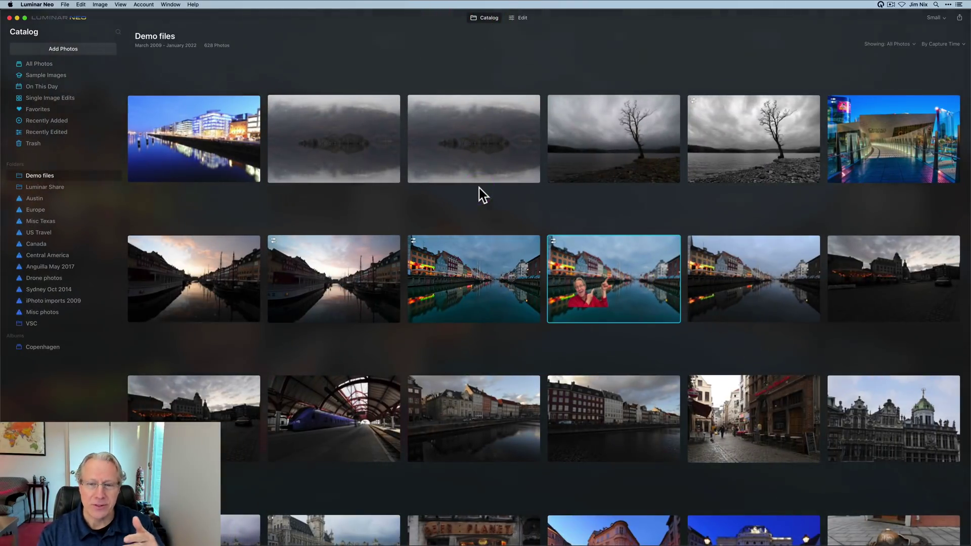
scroll(515, 247, "up", 3)
scroll(516, 247, "up", 5)
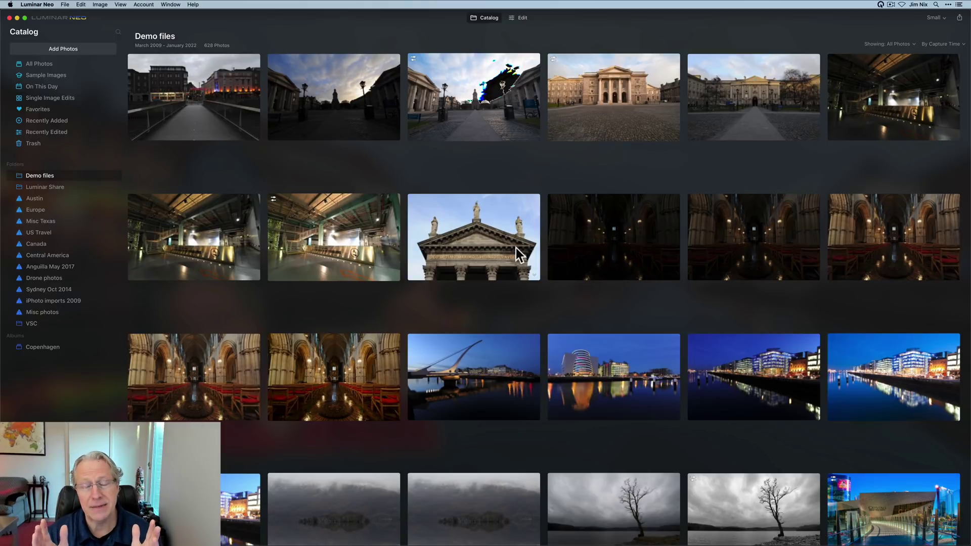
scroll(516, 247, "up", 5)
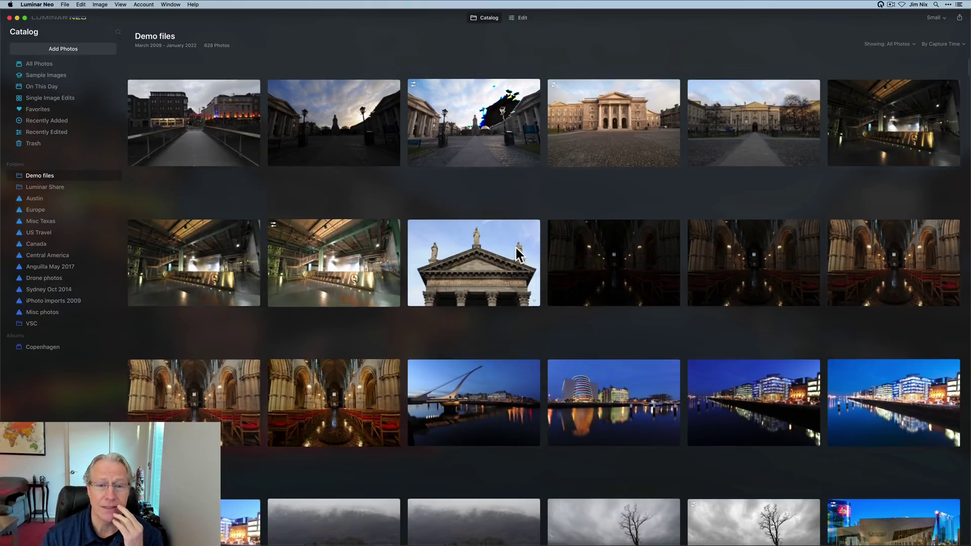
scroll(515, 248, "down", 8)
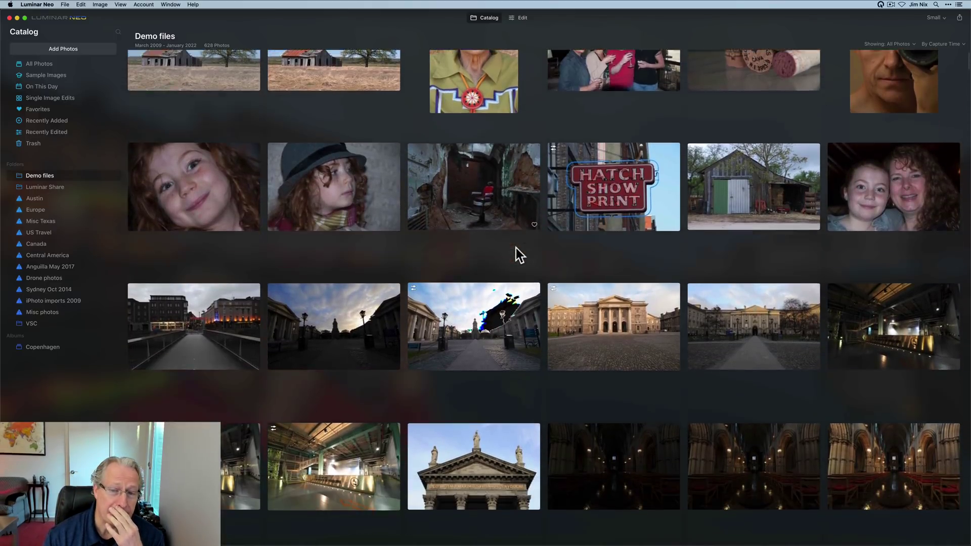
scroll(515, 248, "down", 3)
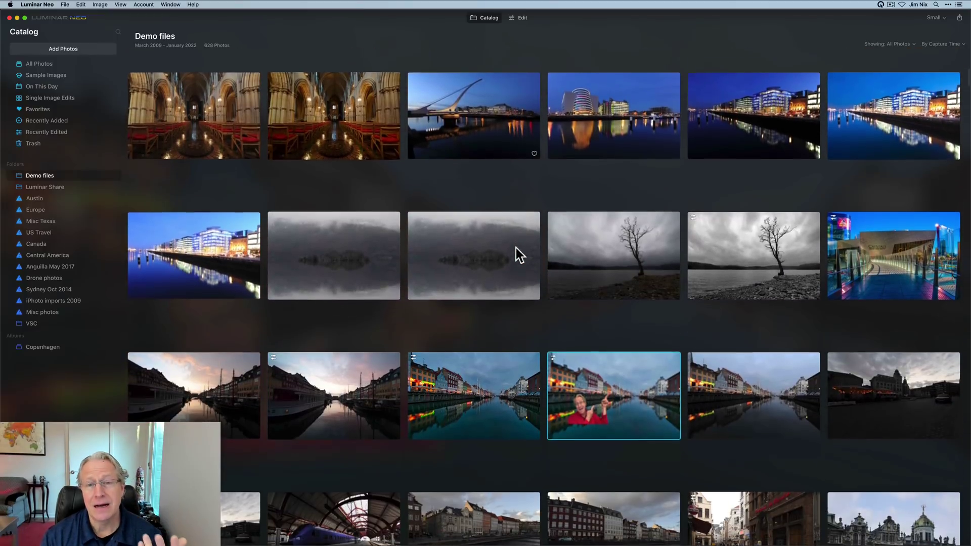